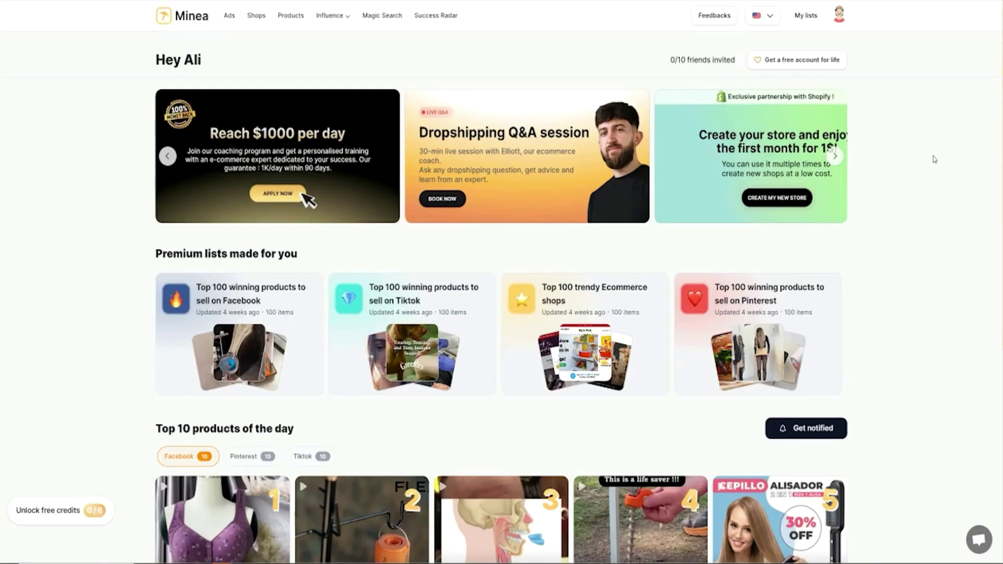
Scroll the dashboard down to the 'Top 10 products of the day' ranking of Facebook ads
scroll(919, 156, "down", 2)
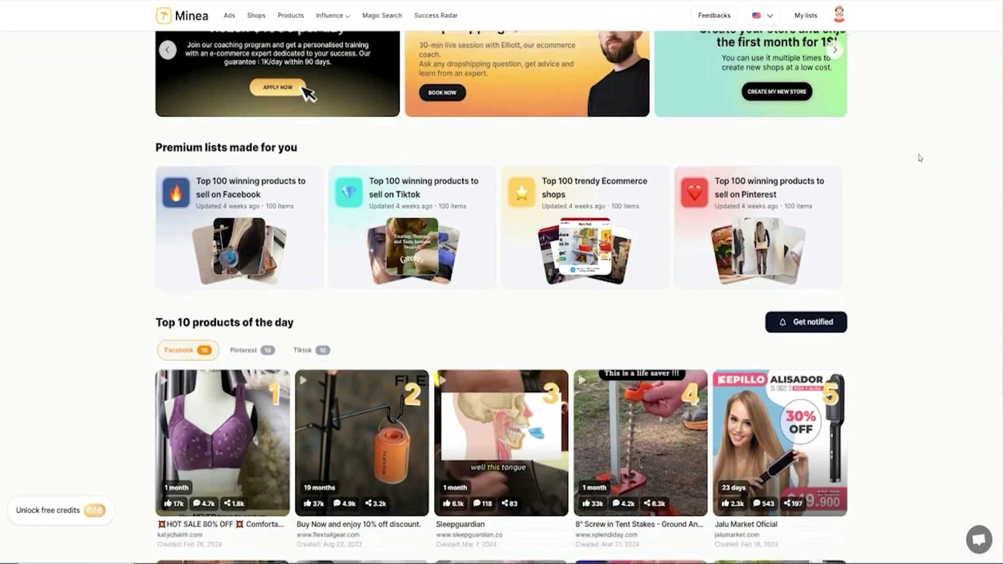
scroll(920, 156, "up", 2)
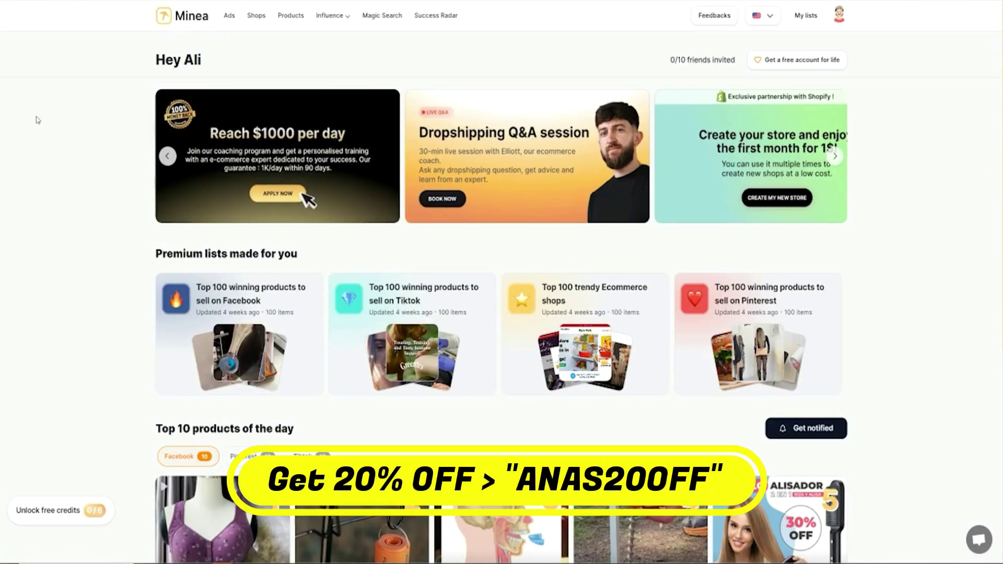
scroll(16, 261, "down", 2)
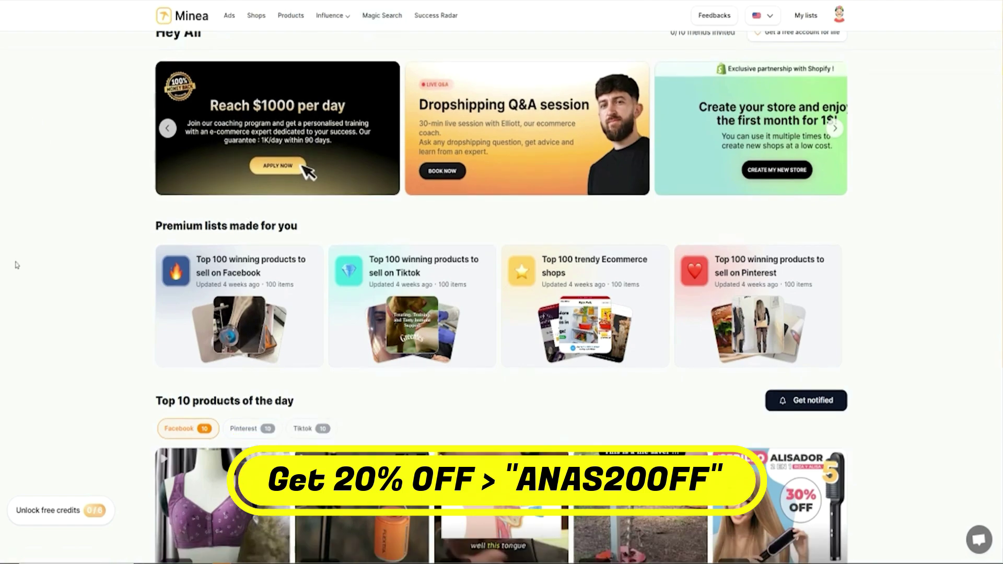
scroll(24, 250, "down", 2)
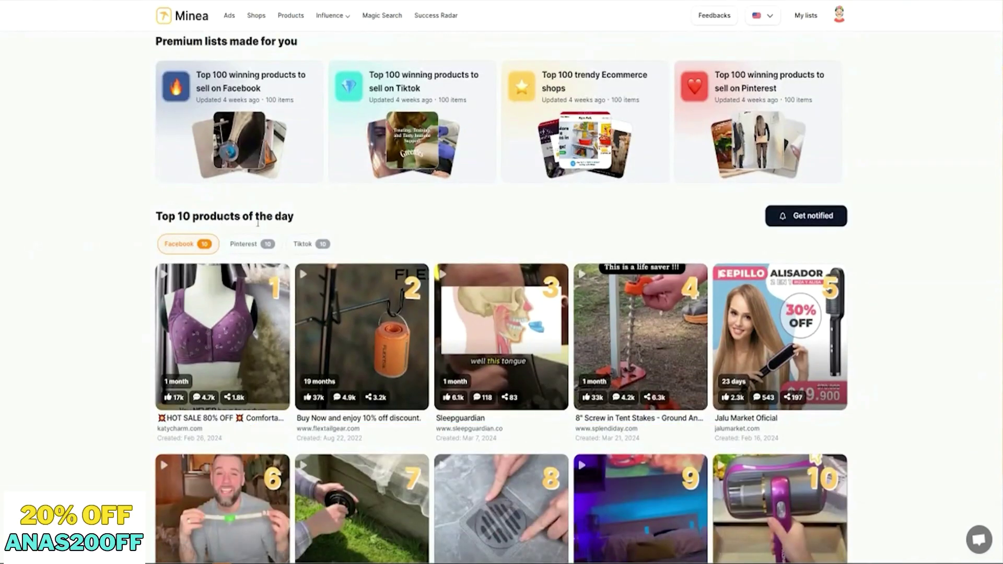
left_click_drag(302, 220, 58, 271)
left_click(67, 268)
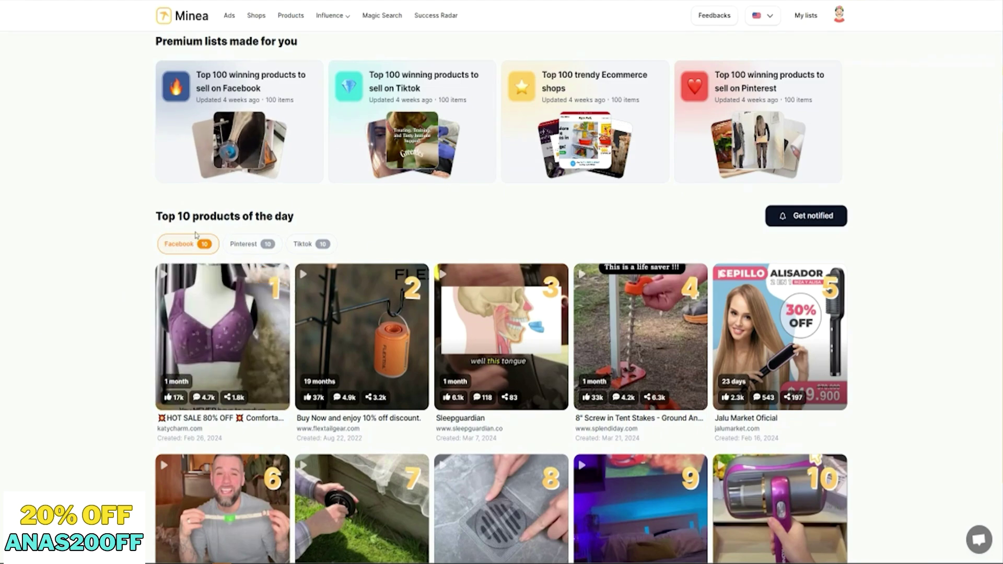
Compare the Pinterest, Facebook and TikTok top-10 lists, ending on TikTok's top products
left_click(261, 244)
left_click(309, 244)
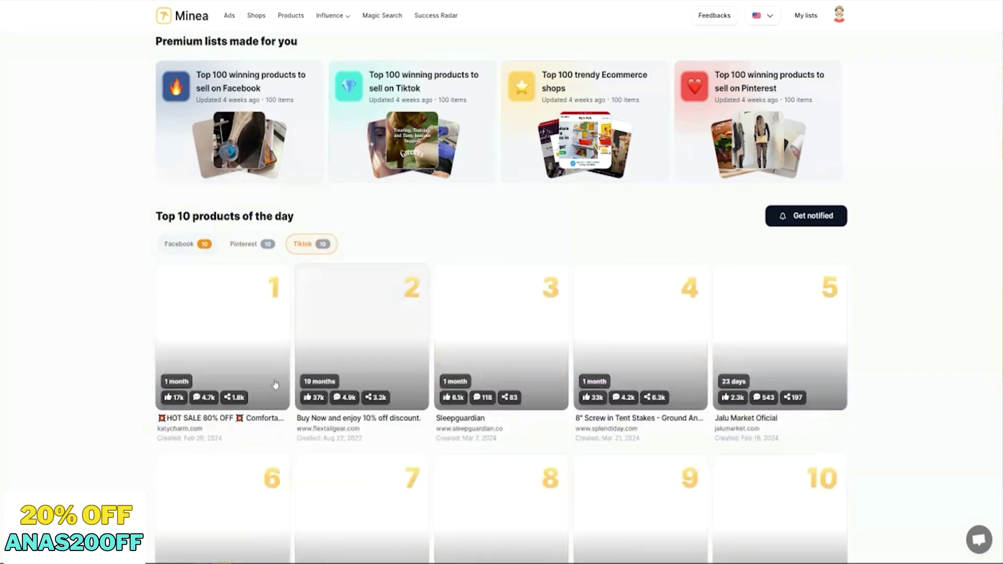
left_click(179, 244)
scroll(127, 293, "down", 1)
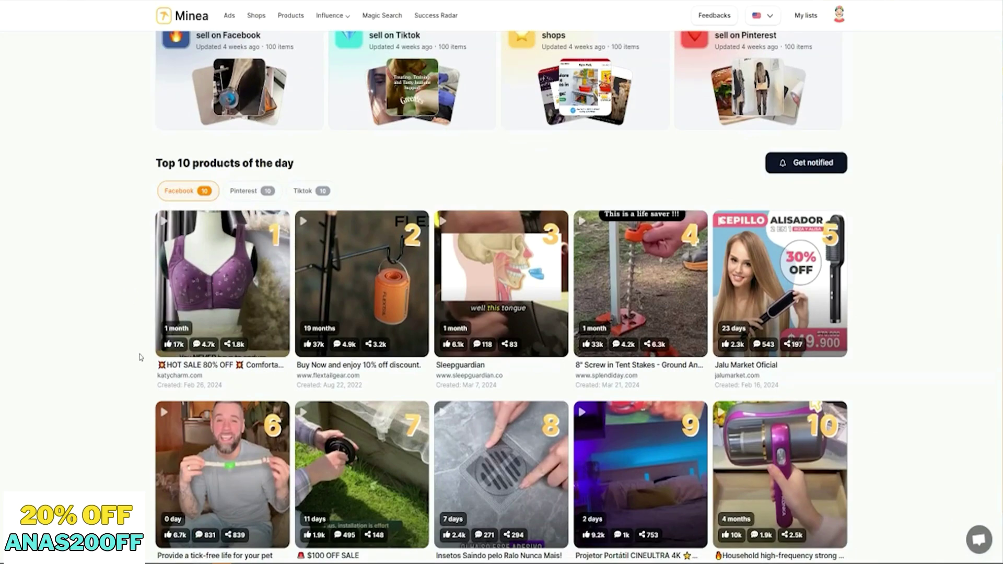
mouse_move(213, 294)
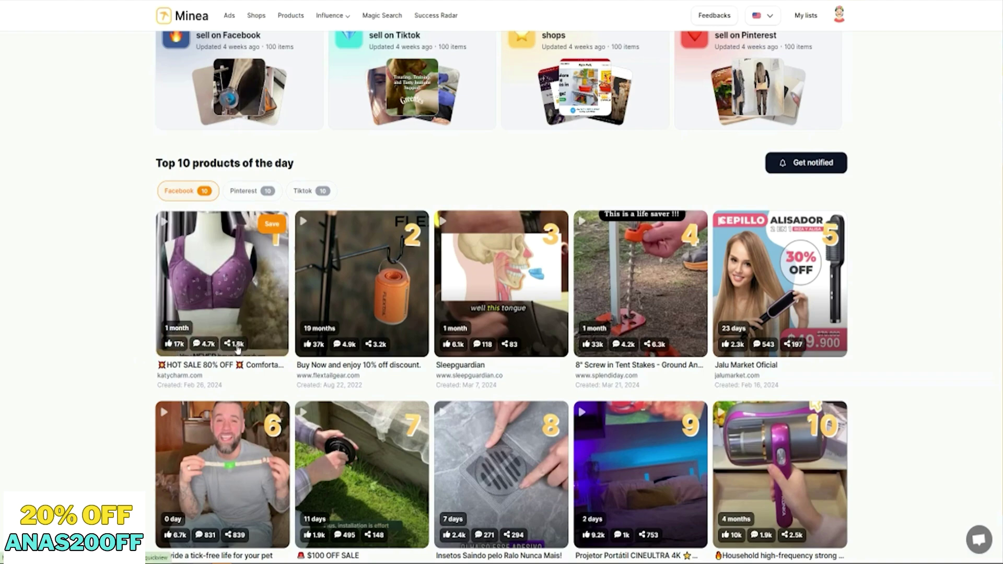
scroll(361, 398, "down", 1)
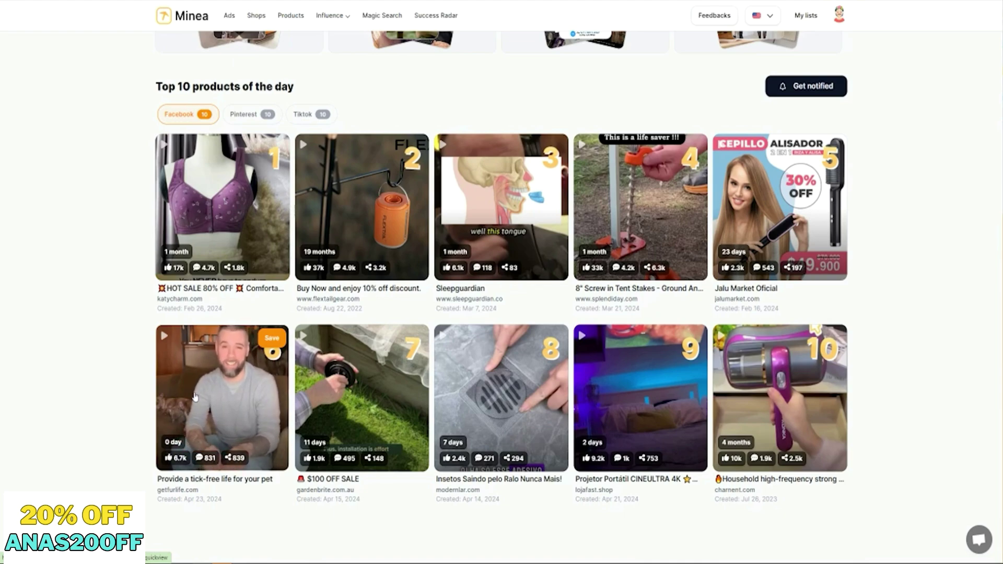
scroll(194, 397, "up", 6)
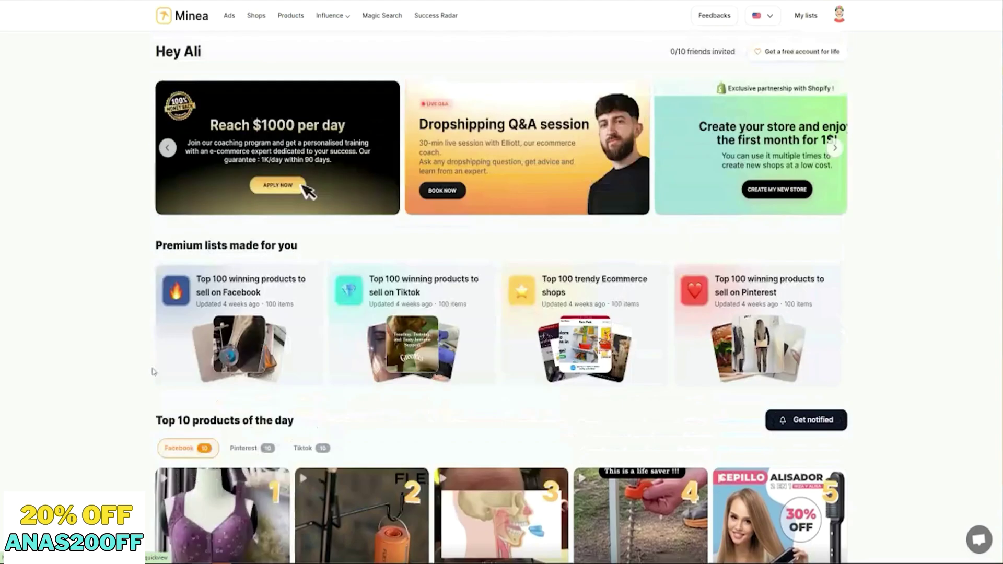
left_click(245, 458)
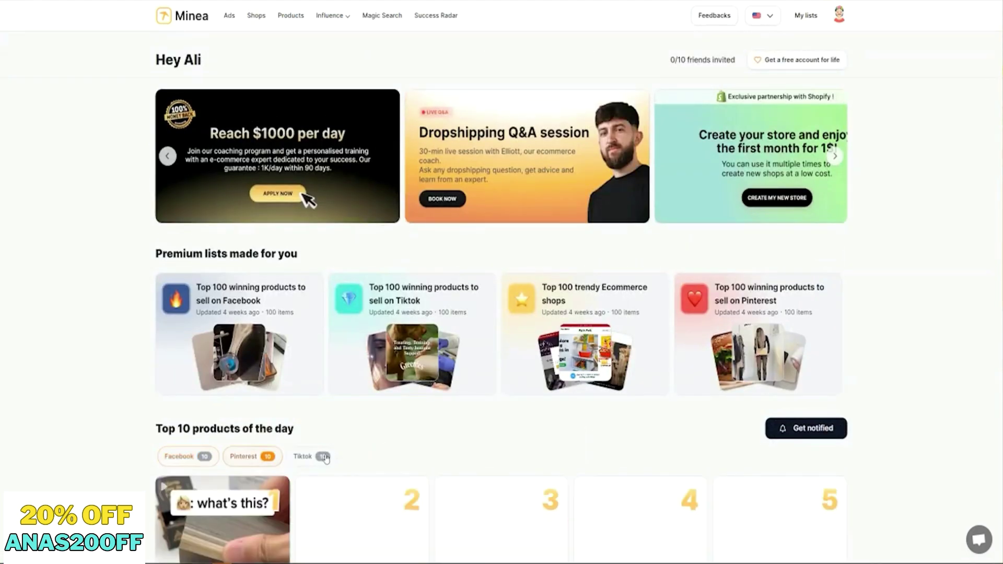
left_click(294, 456)
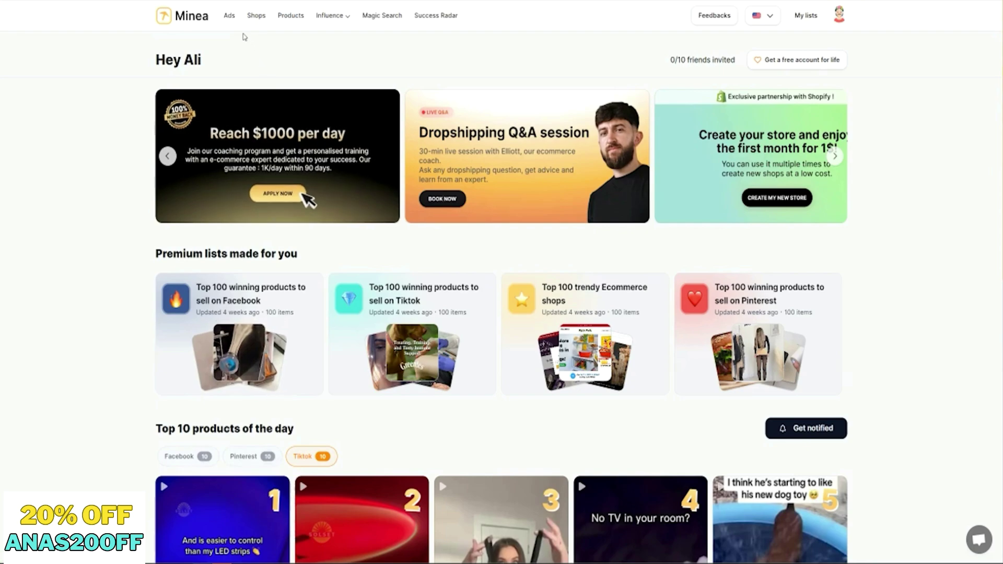
Go to the Ads page, preview the Pinterest and TikTok grids, then return to Facebook ads
left_click(230, 17)
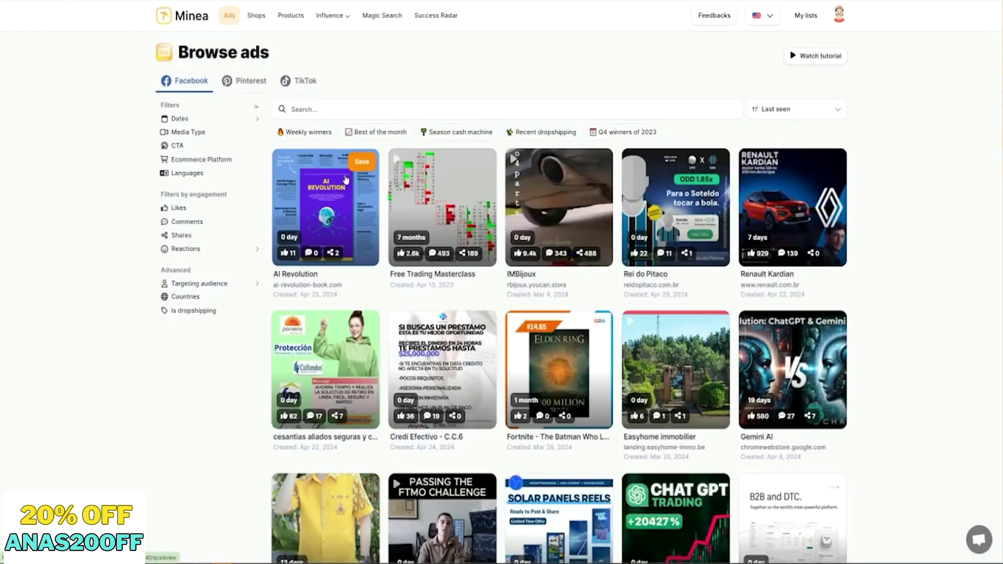
left_click(197, 87)
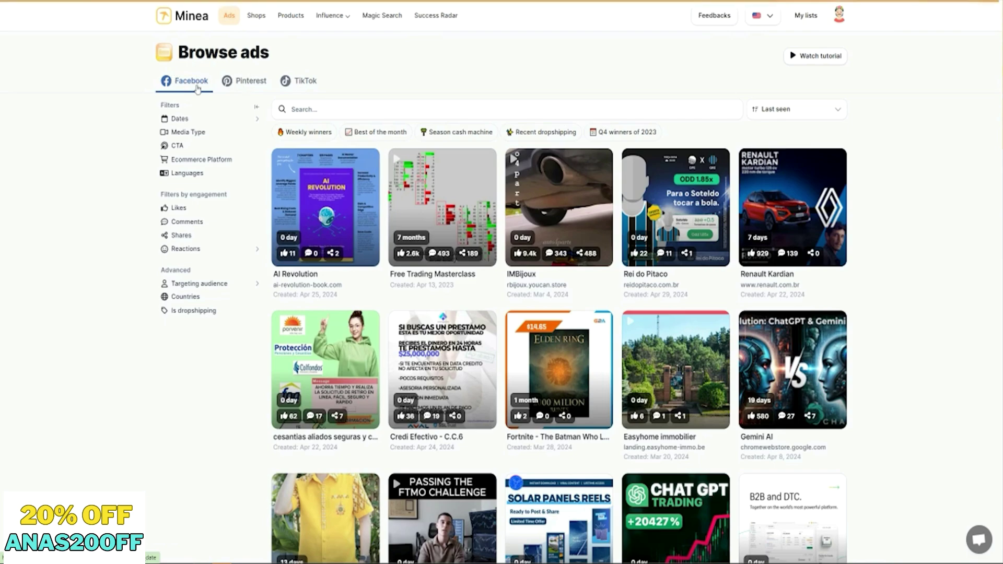
left_click(230, 81)
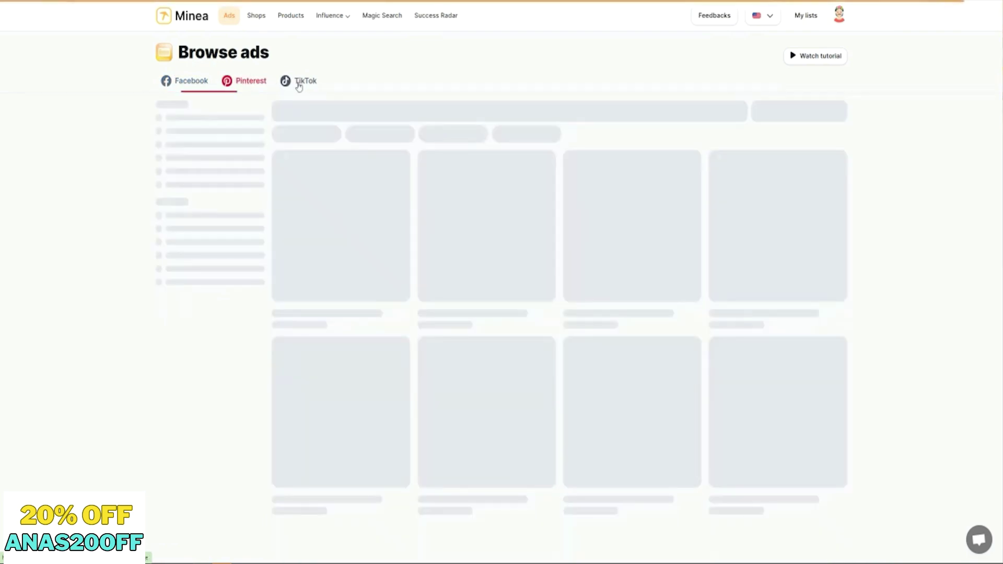
left_click(298, 84)
left_click(188, 81)
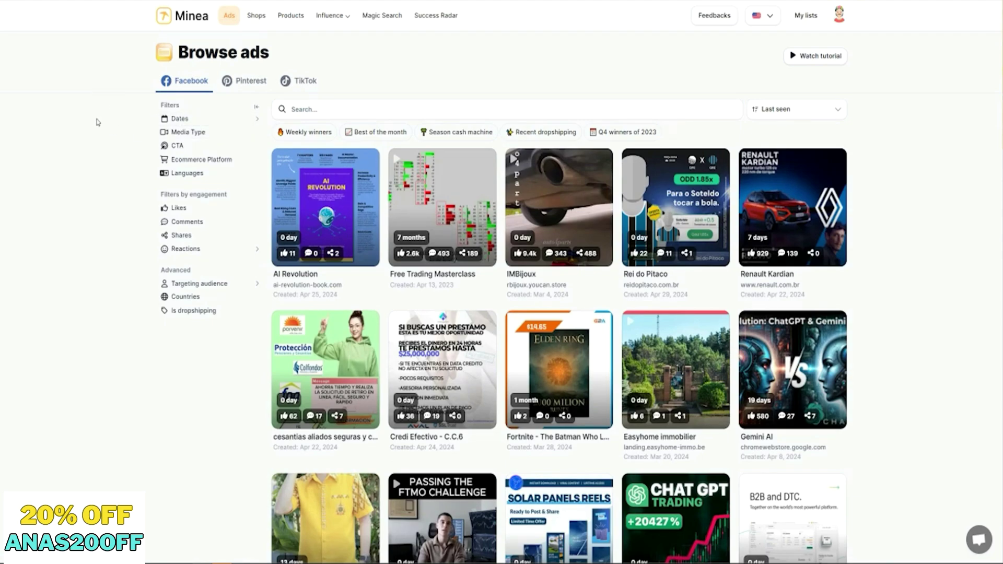
Apply a Creation Date filter from January 1 to April 29, 2024
left_click(178, 122)
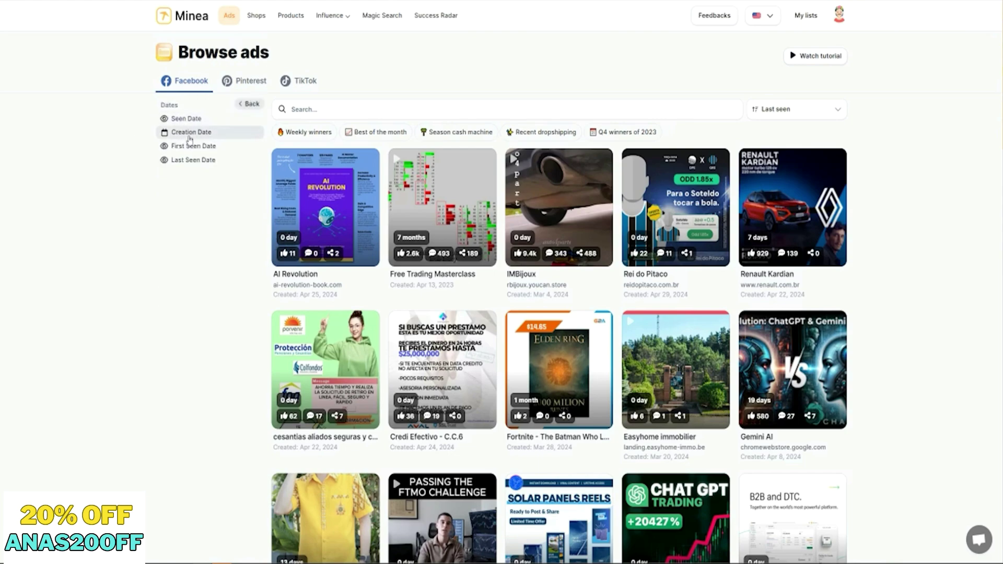
left_click(190, 135)
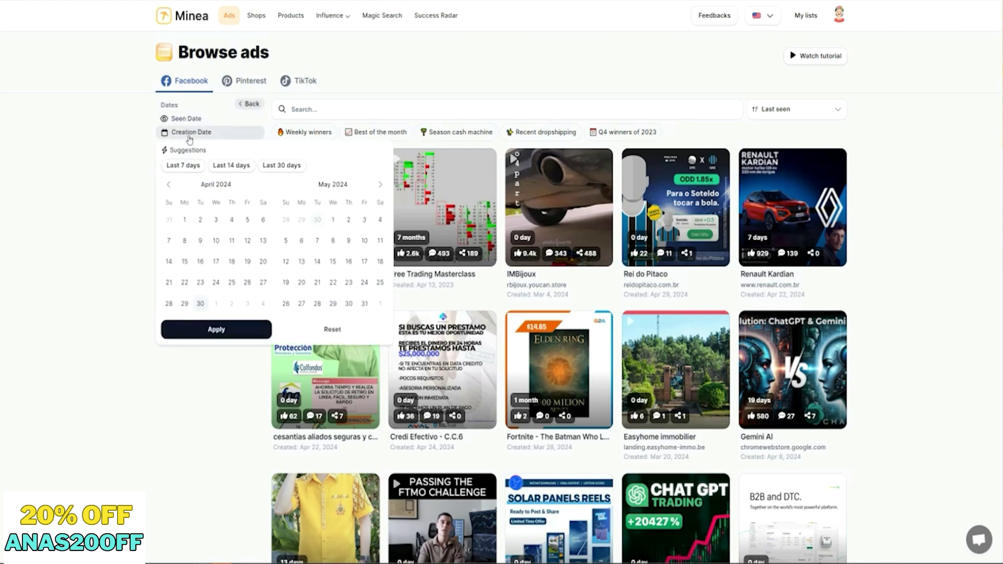
left_click(208, 307)
left_click(167, 186)
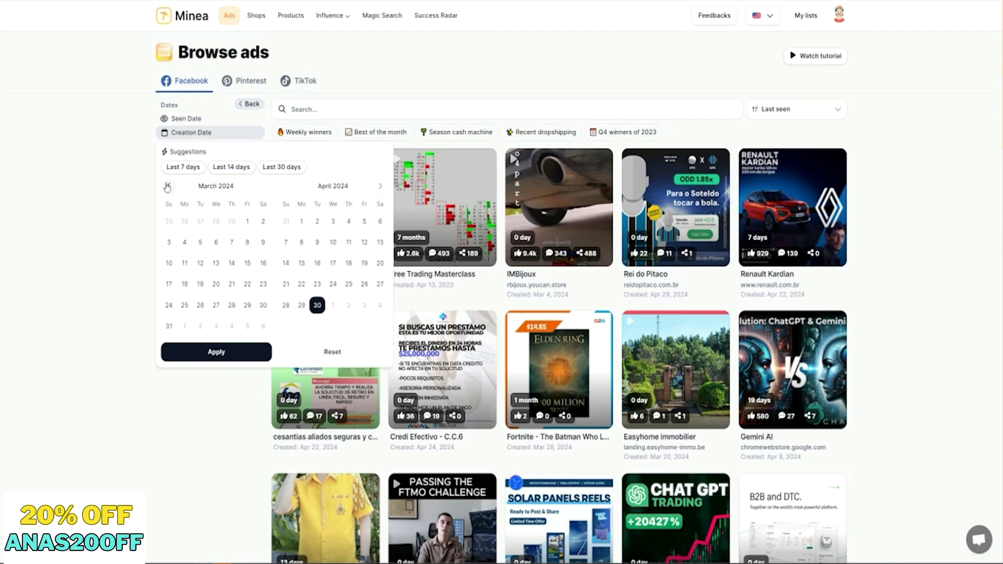
left_click(167, 187)
left_click(167, 187)
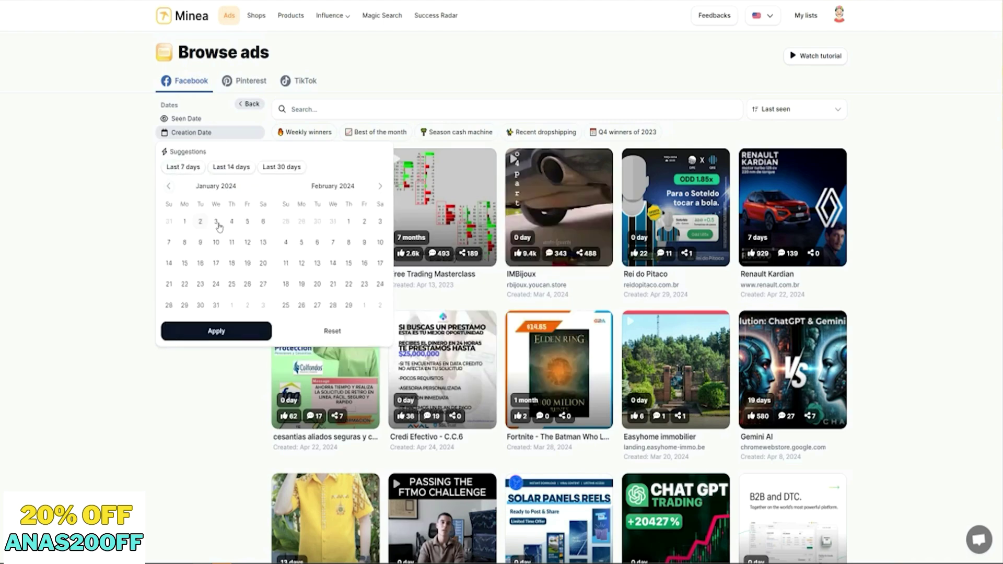
left_click(184, 221)
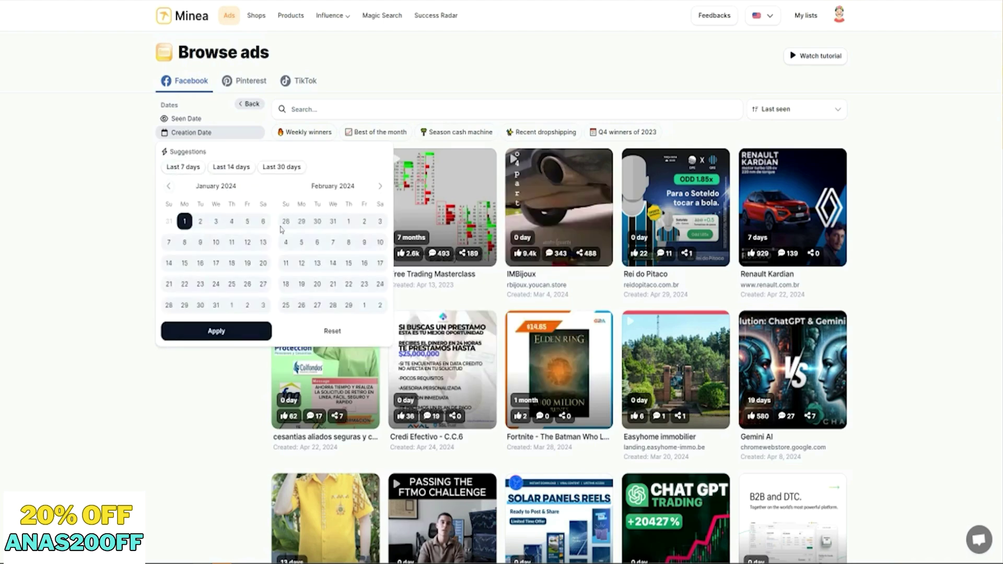
left_click(235, 332)
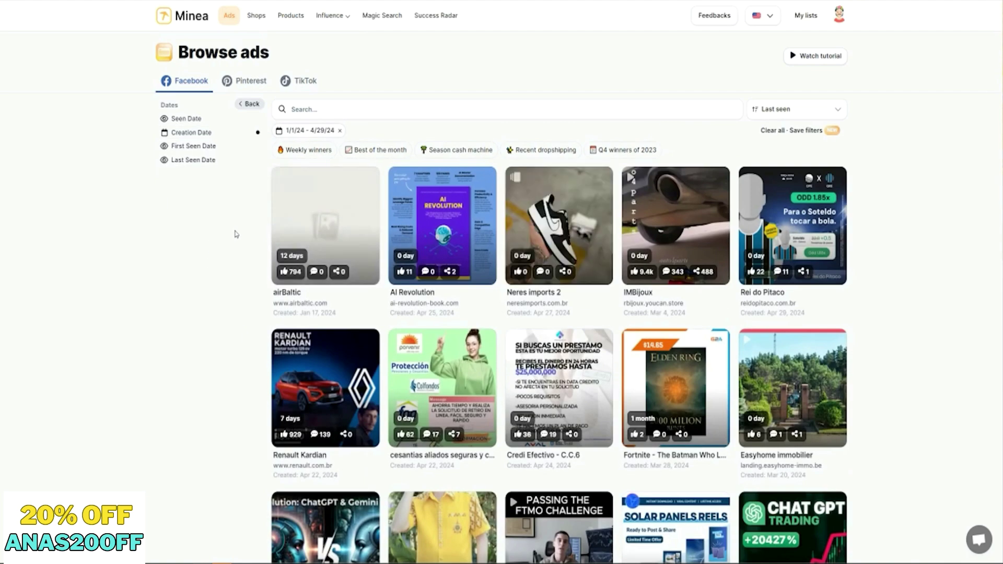
left_click(246, 110)
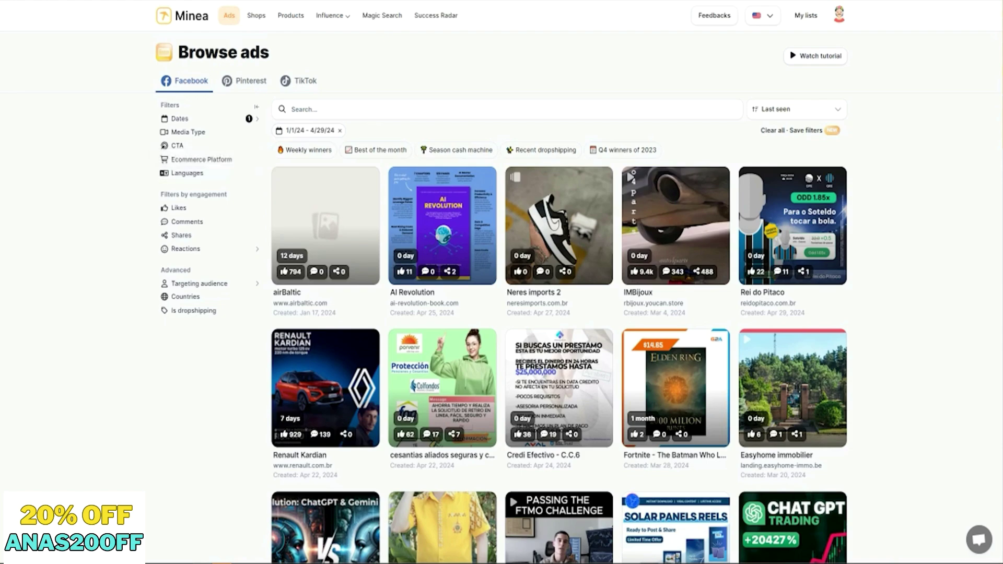
Set the CTA filter to the Ecommerce preset (Shop Now, Buy Now)
mouse_move(770, 277)
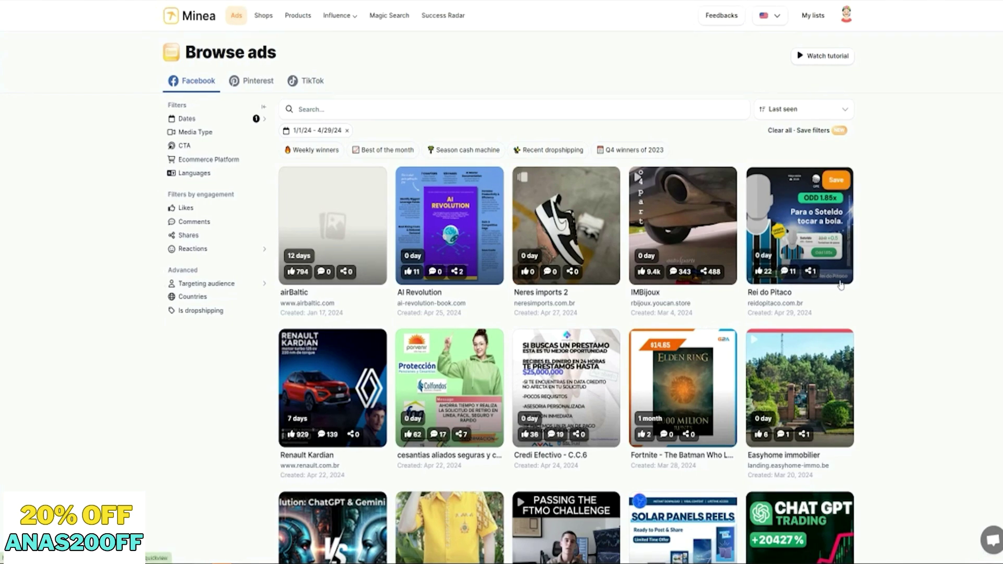
left_click(189, 146)
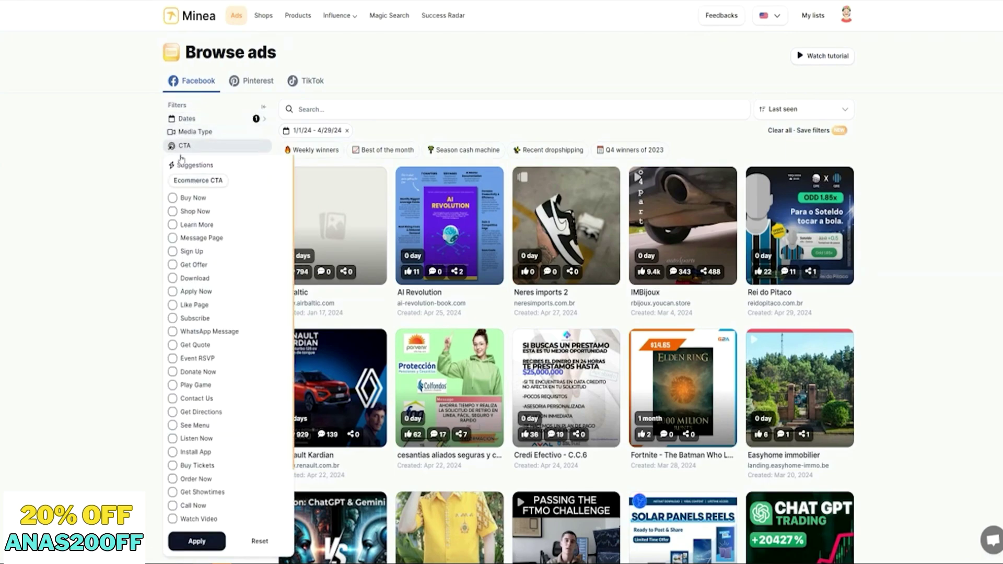
left_click(192, 183)
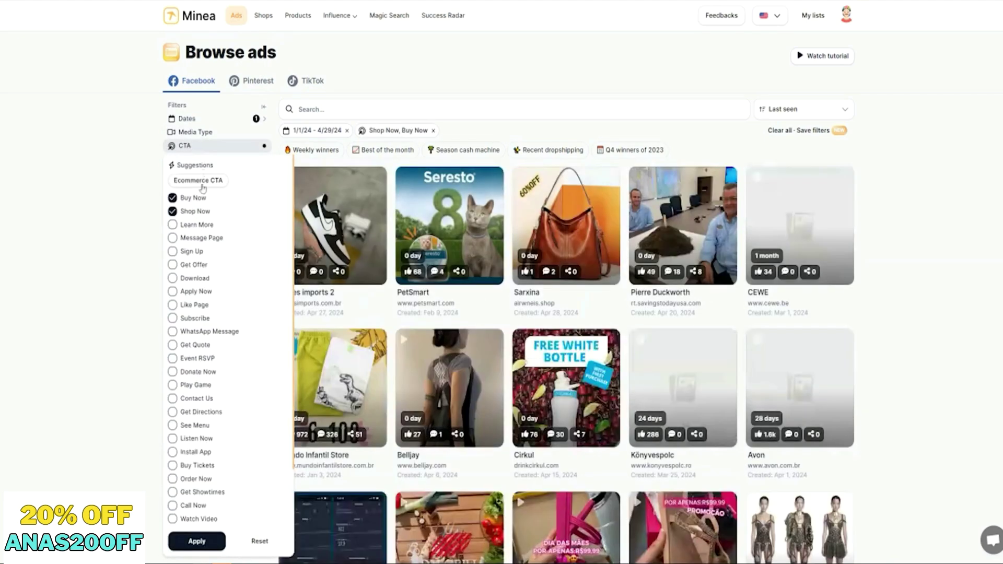
left_click(125, 215)
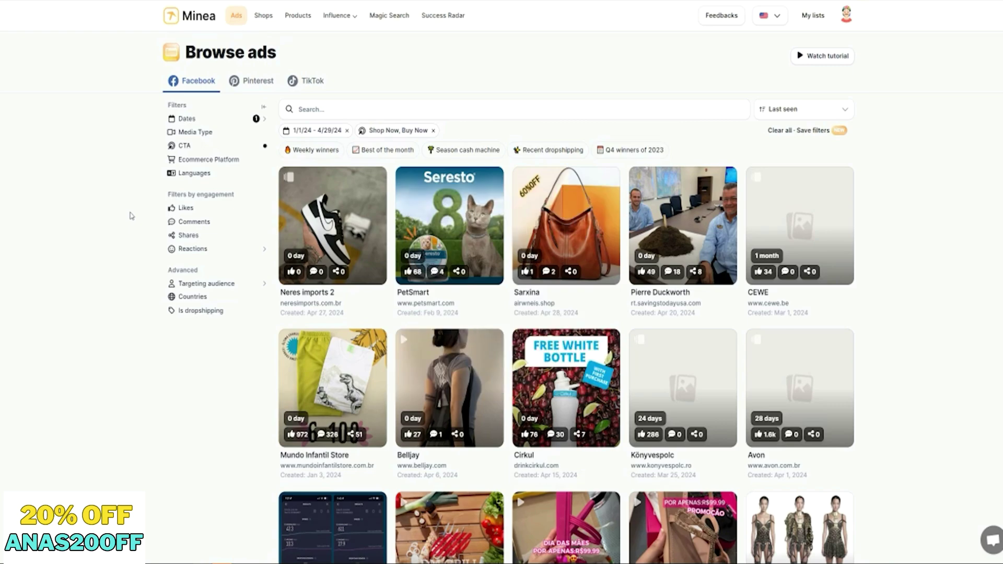
Set the Ecommerce Platform filter to Shopify
left_click(183, 162)
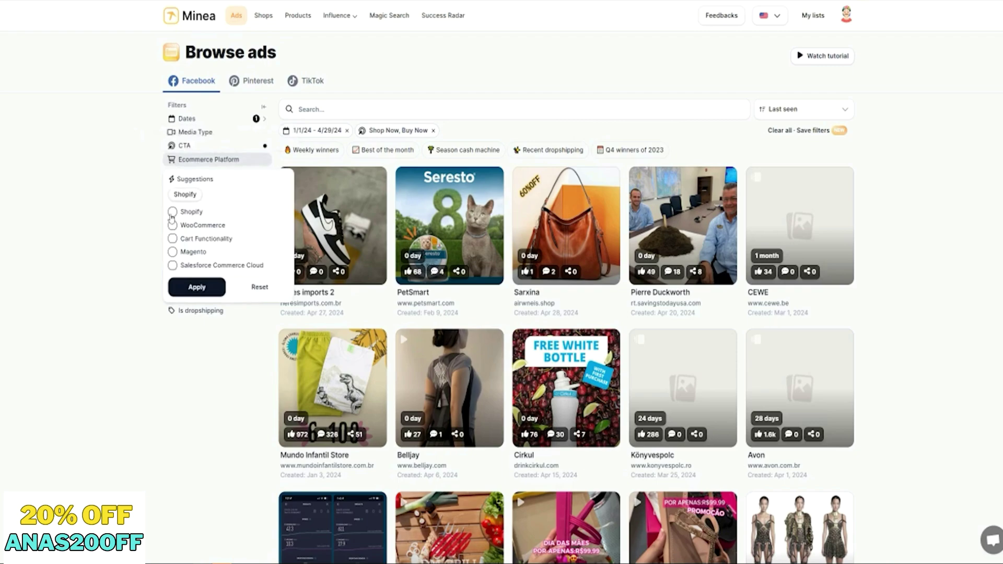
left_click(185, 195)
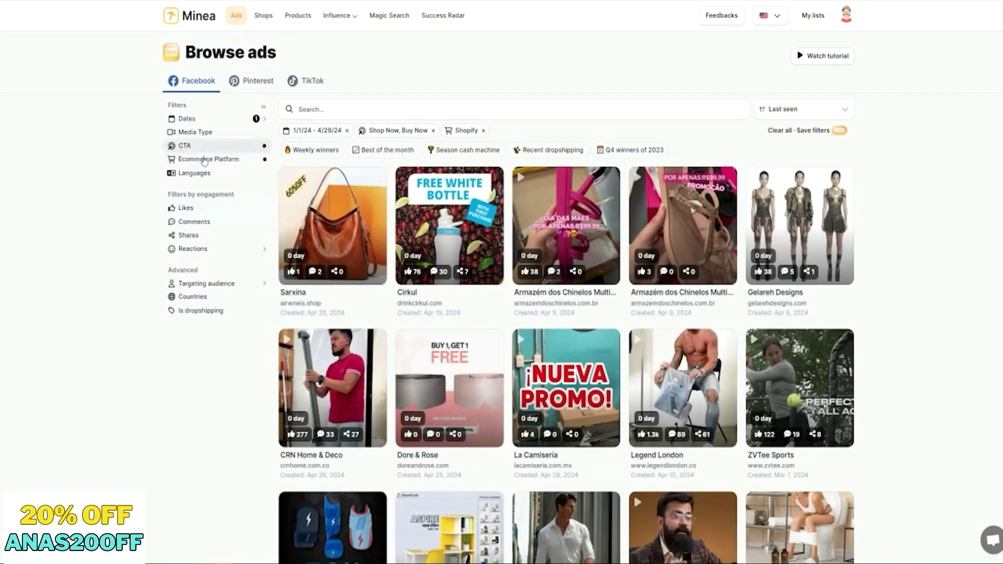
left_click(207, 160)
left_click(120, 210)
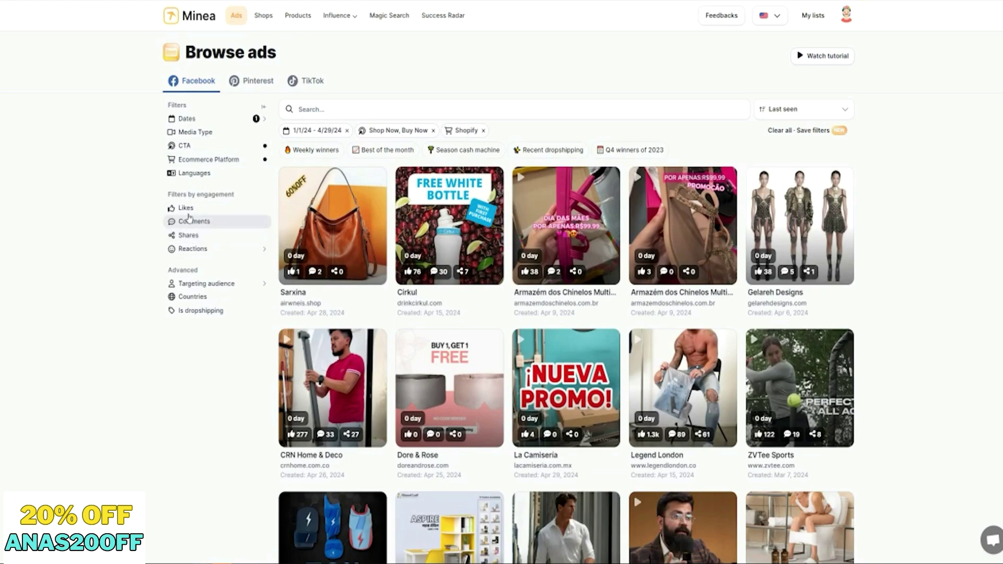
Filter to 500–1000 shares (High engagement) and to United Kingdom and United States countries
left_click(188, 236)
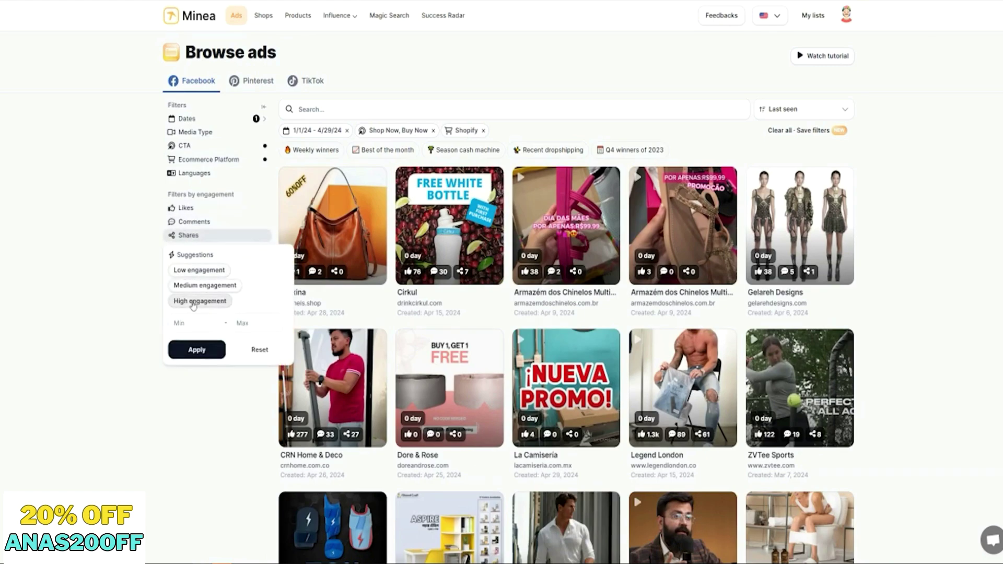
left_click(200, 301)
left_click(192, 295)
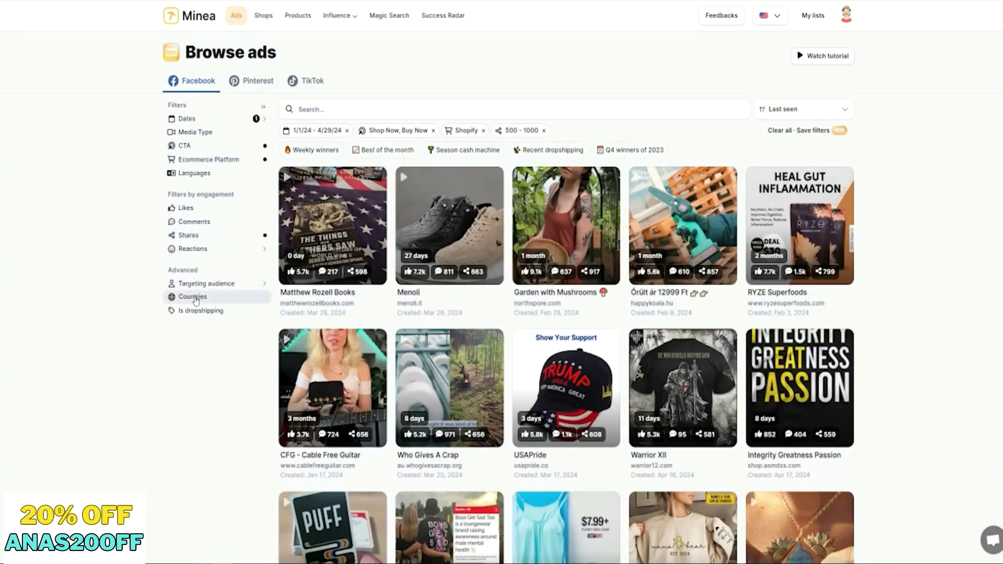
scroll(200, 125, "down", 20)
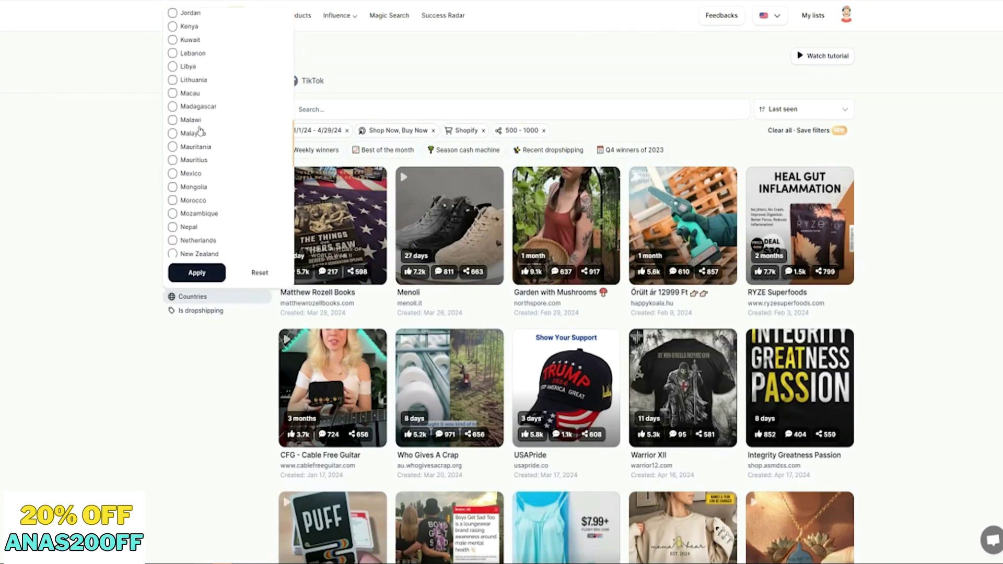
left_click(205, 173)
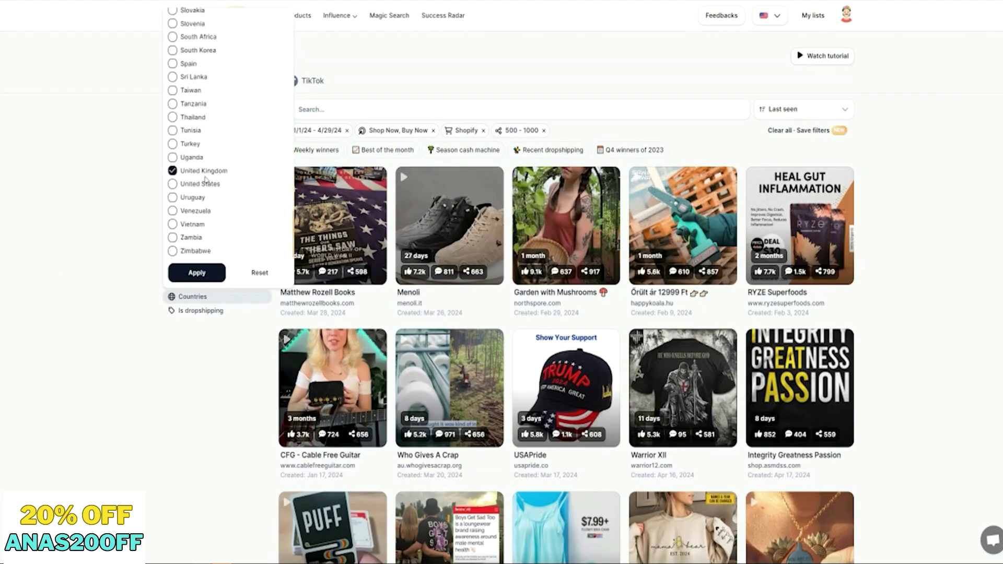
left_click(203, 185)
scroll(203, 157, "up", 20)
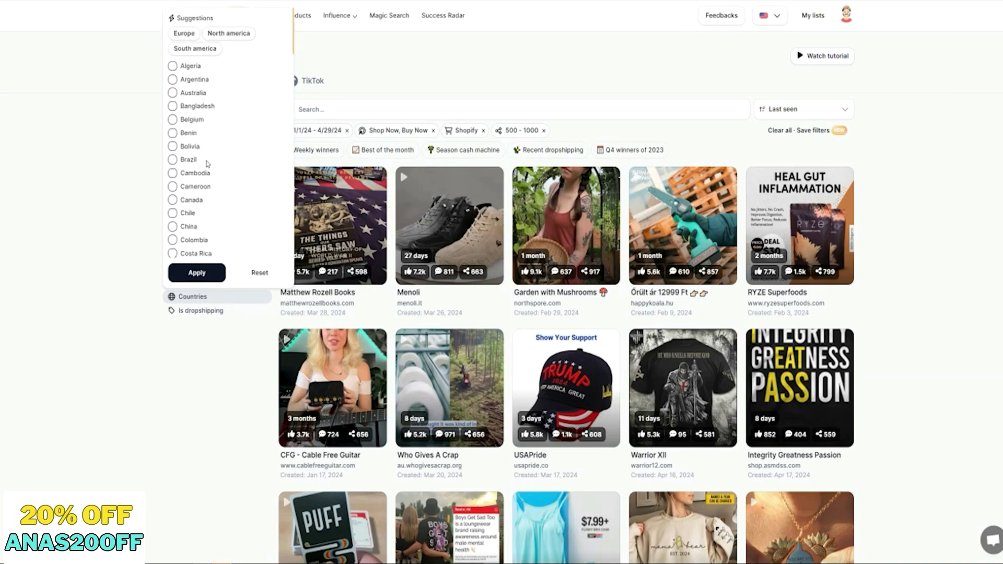
left_click(193, 94)
scroll(198, 236, "down", 2)
left_click(196, 272)
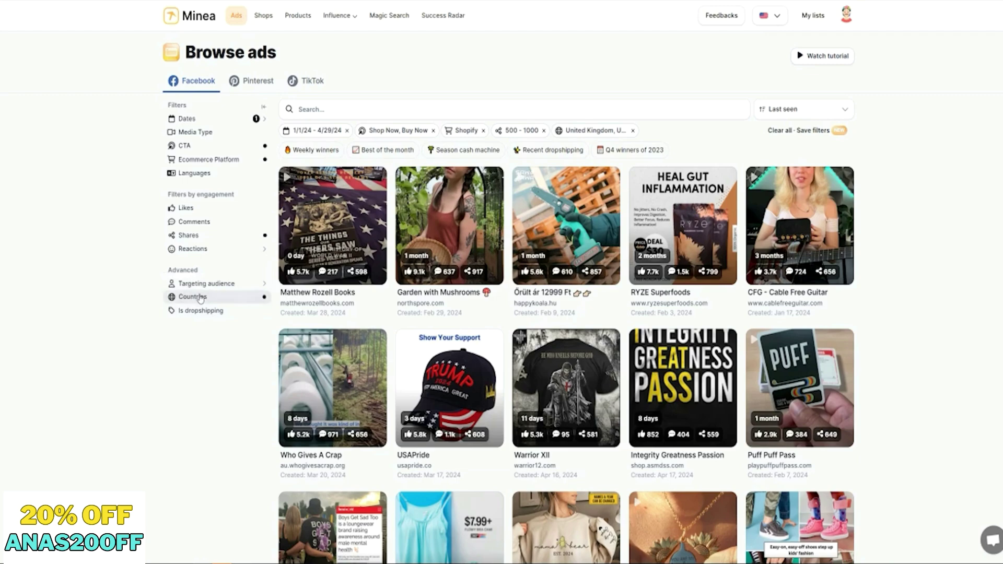
left_click(189, 247)
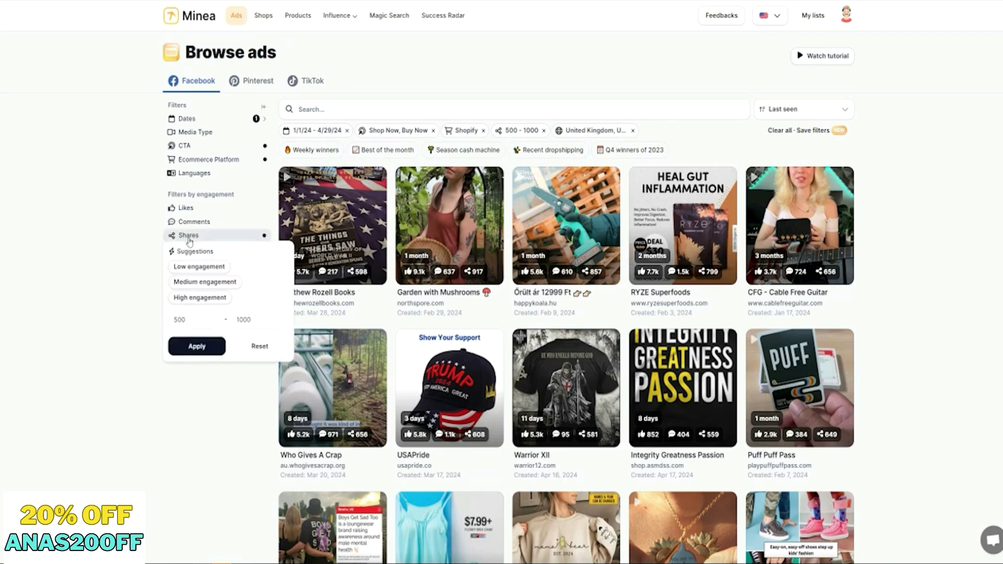
left_click(184, 249)
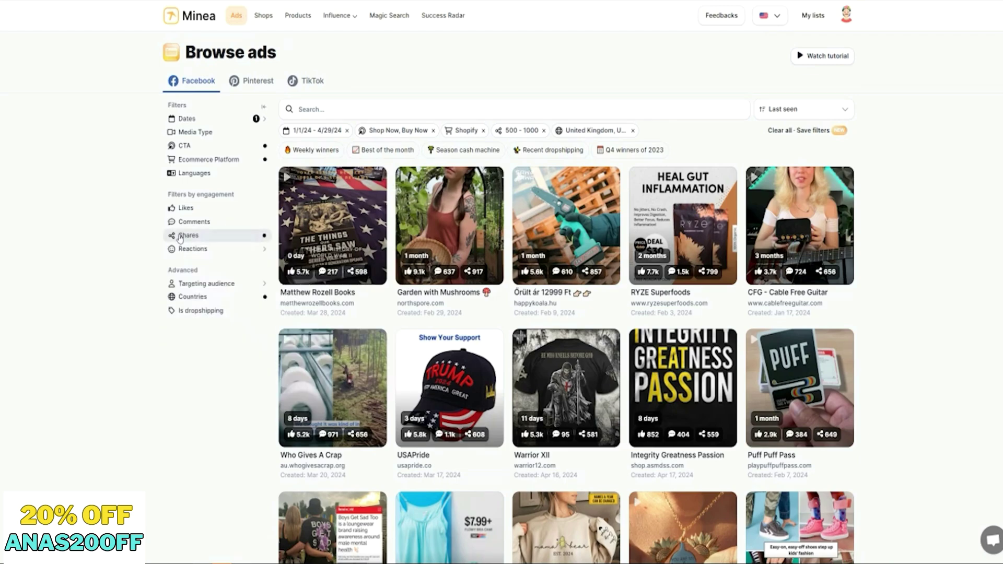
left_click(186, 209)
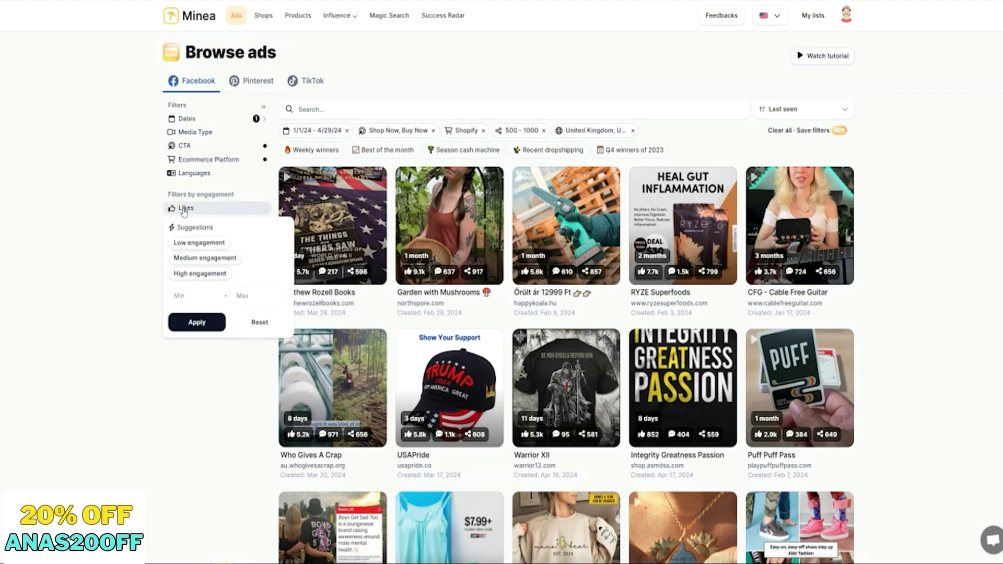
left_click(128, 226)
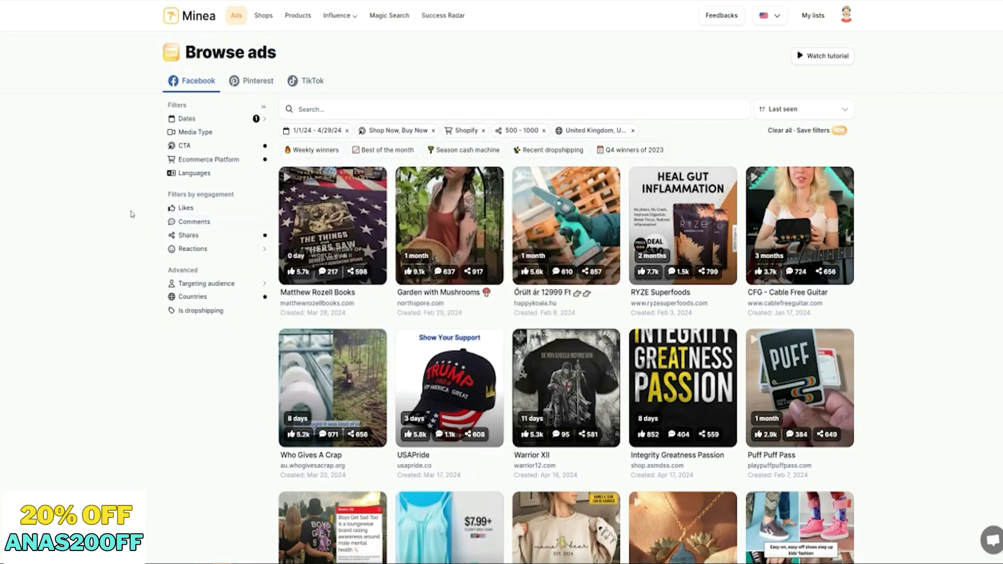